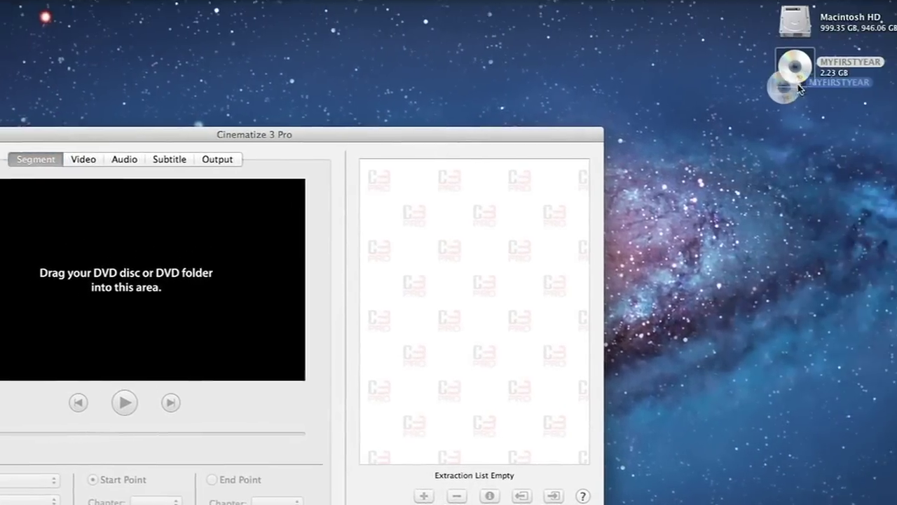
# Drag the MYFIRSTYEAR DVD into Cinematize, loading Title 1 (00:02:37.157) from Video Title Set 01
pyautogui.moveTo(896, 1); pyautogui.dragTo(434, 194)
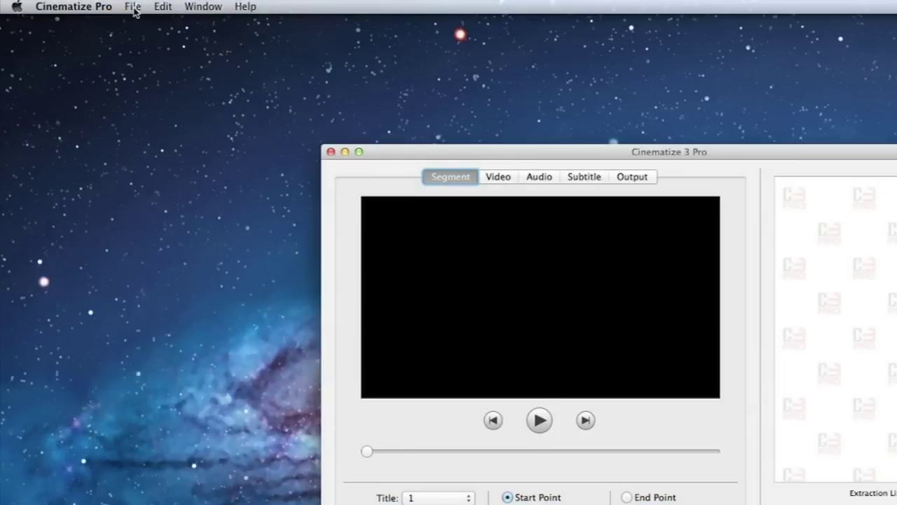
# Open the DVD with File > Open DVD and set the start point to Chapter 2 at 00:00:08.008
pyautogui.click(134, 7)
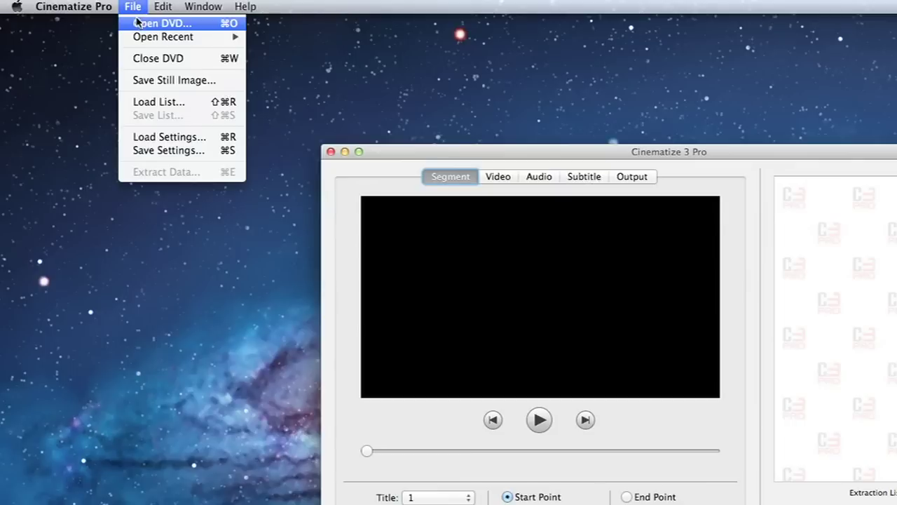
pyautogui.click(193, 26)
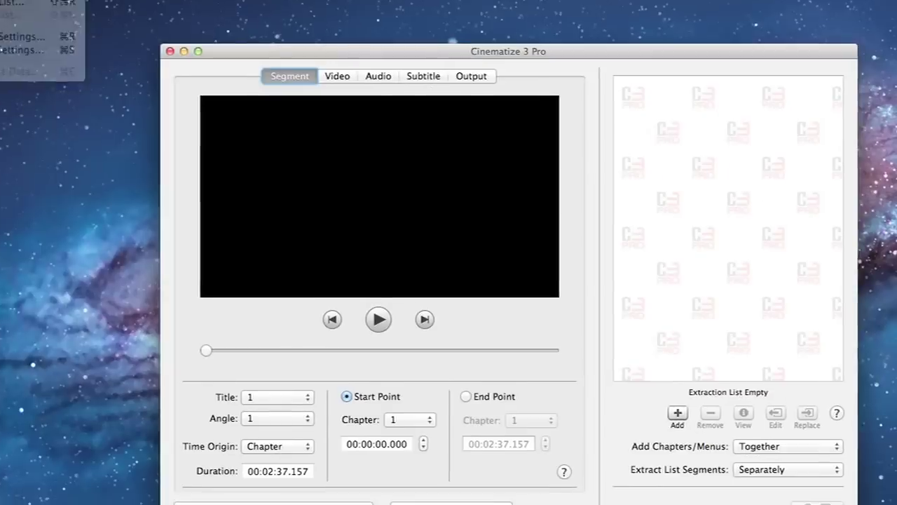
pyautogui.moveTo(155, 316); pyautogui.dragTo(164, 316)
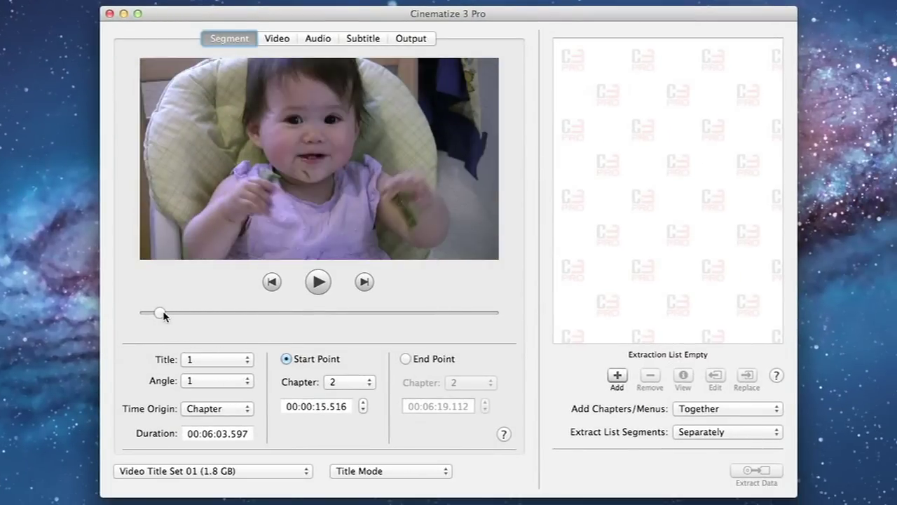
pyautogui.moveTo(164, 316); pyautogui.dragTo(155, 315)
# Preview the footage, then set the start at 00:00:06.006 and the end at 00:00:48.048
pyautogui.click(323, 289)
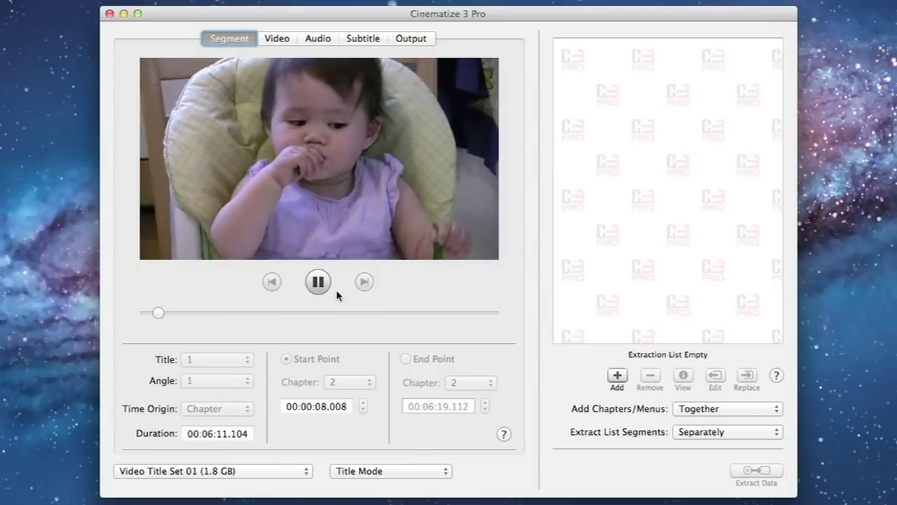
pyautogui.moveTo(161, 312)
pyautogui.mouseDown()
pyautogui.moveTo(169, 314)
pyautogui.moveTo(153, 314)
pyautogui.mouseUp()
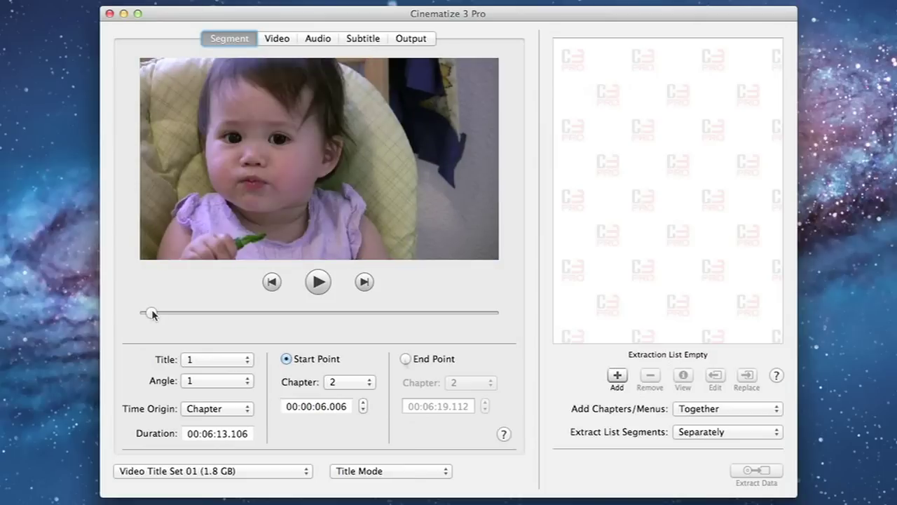
pyautogui.click(405, 359)
pyautogui.moveTo(184, 313); pyautogui.dragTo(188, 315)
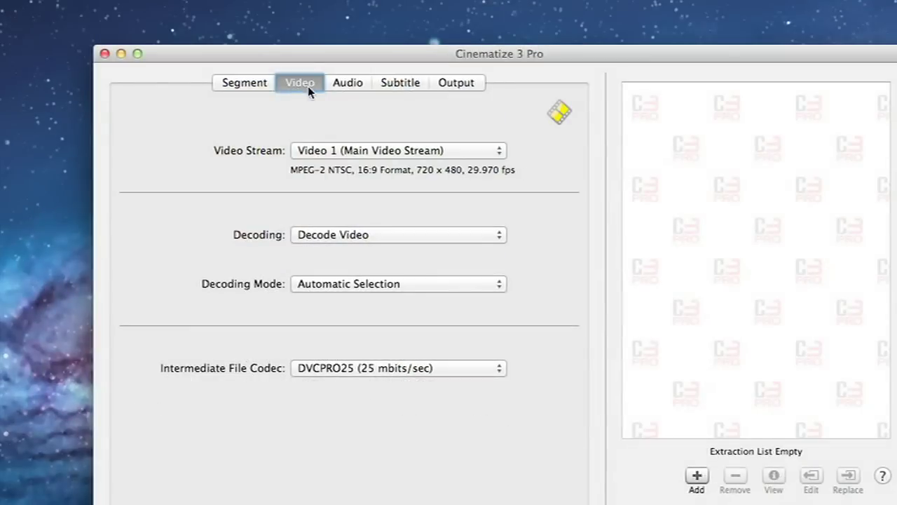
# Look over the Audio and Subtitle tabs, then keep Decode Video, Automatic Selection and DVCPRO25 for video
pyautogui.click(307, 40)
pyautogui.click(379, 84)
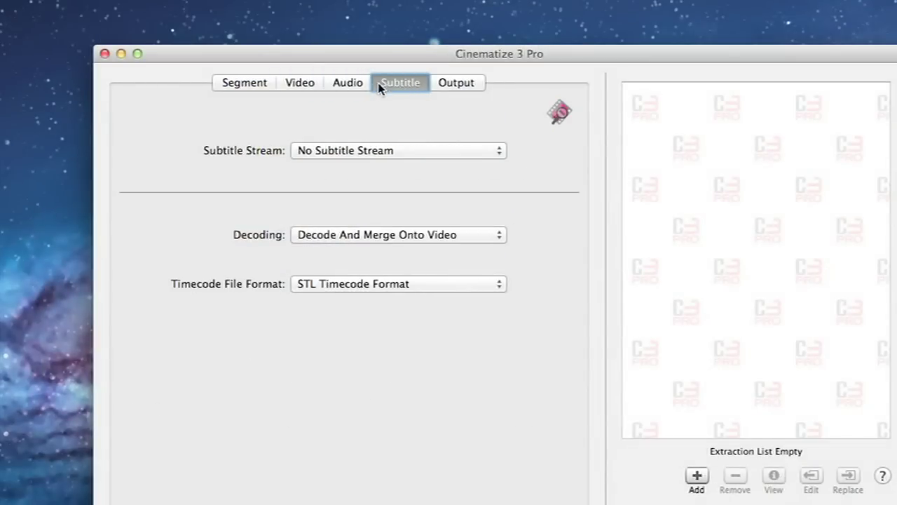
pyautogui.click(315, 85)
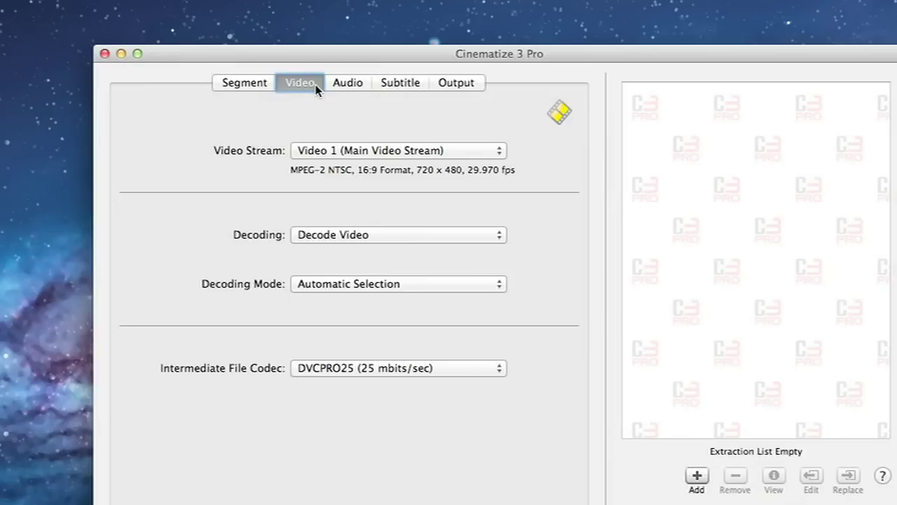
pyautogui.click(496, 153)
pyautogui.click(496, 235)
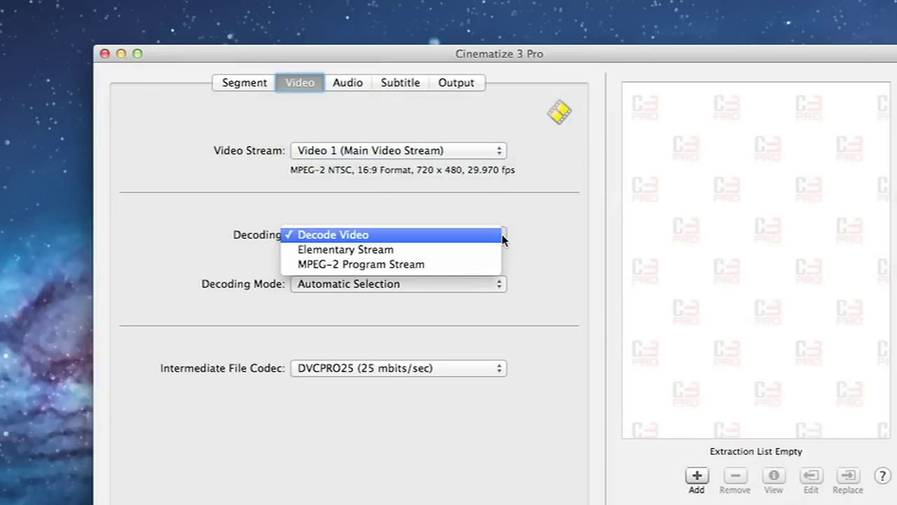
pyautogui.click(495, 239)
pyautogui.click(499, 284)
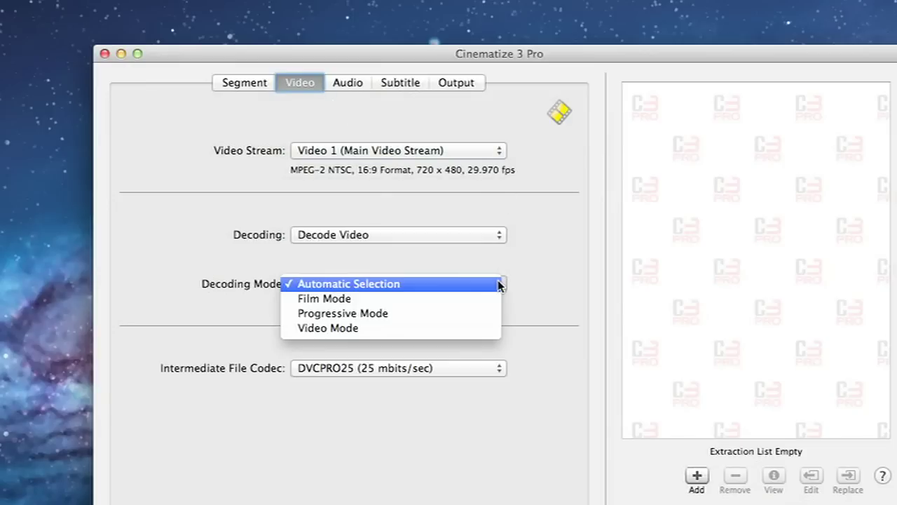
pyautogui.click(499, 284)
pyautogui.click(499, 368)
pyautogui.click(499, 282)
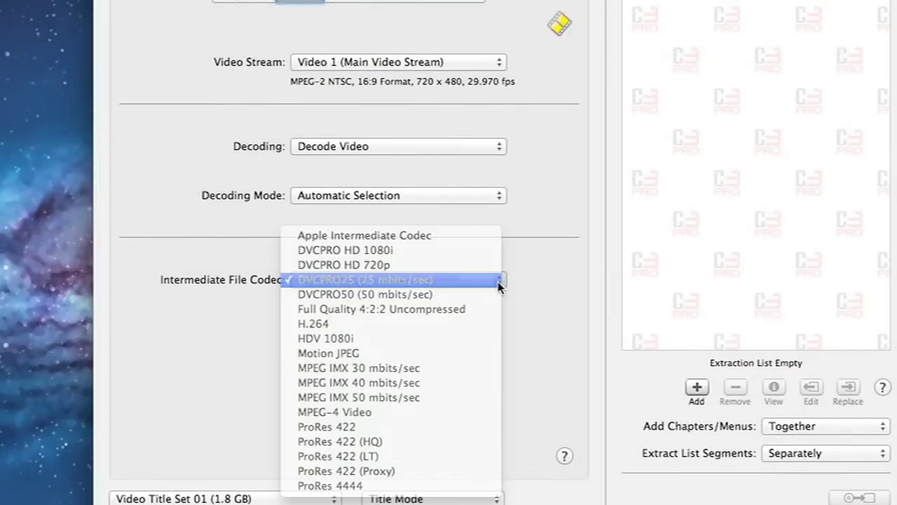
# Turn the video stream off and reopen the Video Stream choices
pyautogui.click(496, 63)
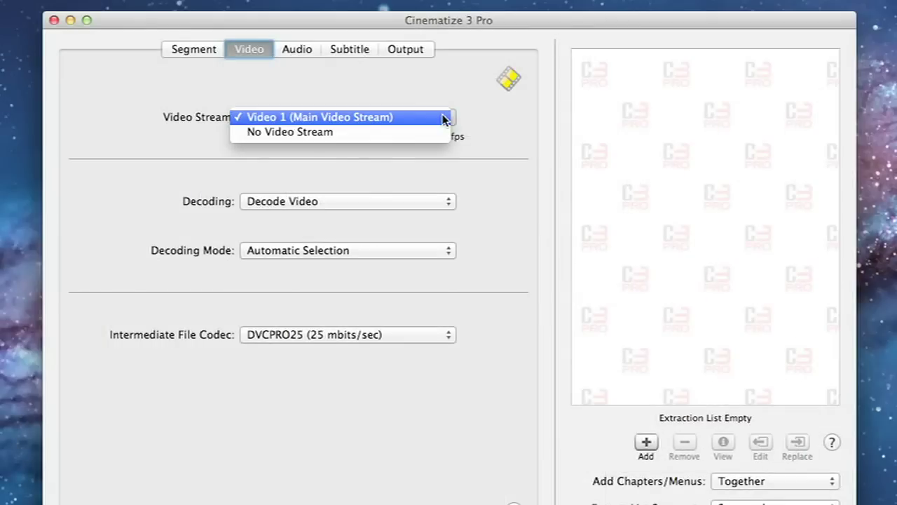
pyautogui.click(436, 133)
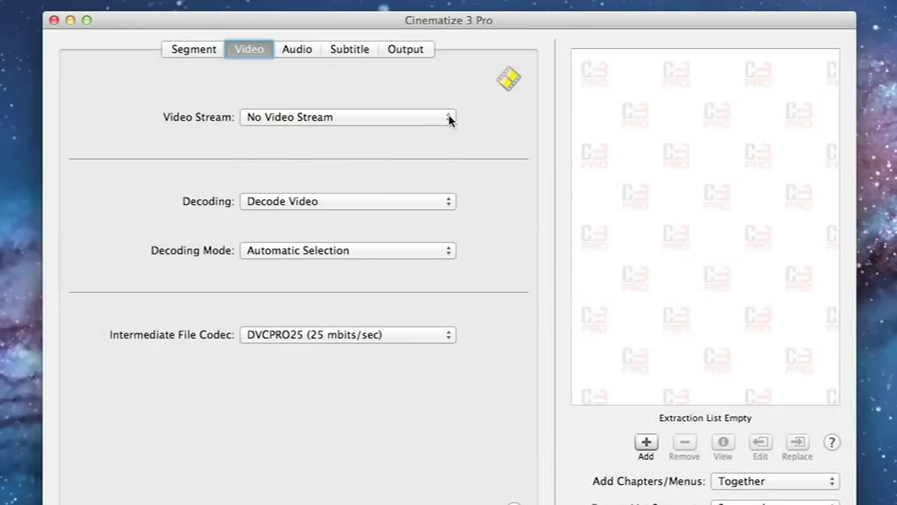
pyautogui.click(449, 118)
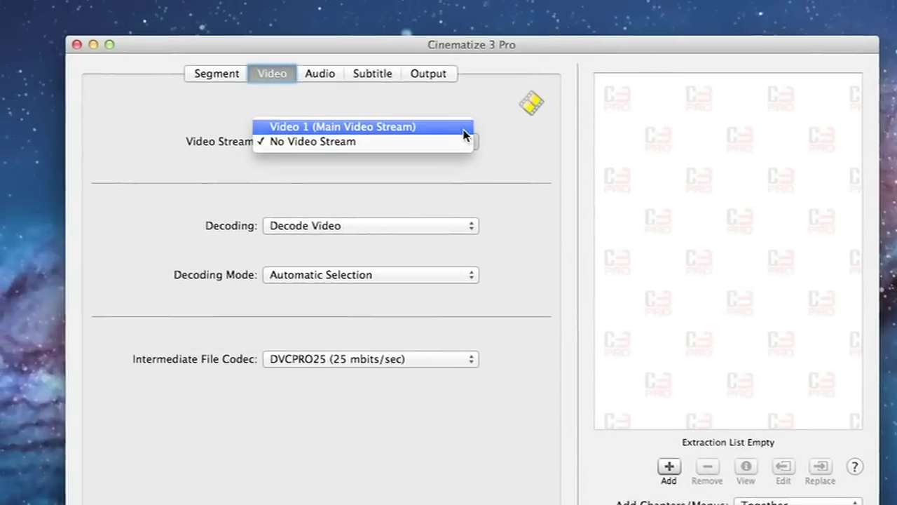
# Restore Video 1 as the video stream and Audio 1 as the audio stream
pyautogui.click(442, 104)
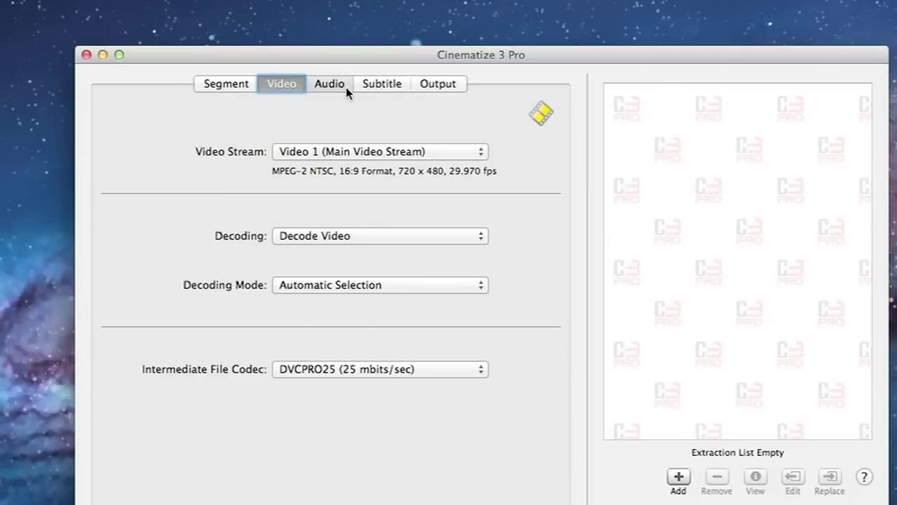
pyautogui.click(314, 54)
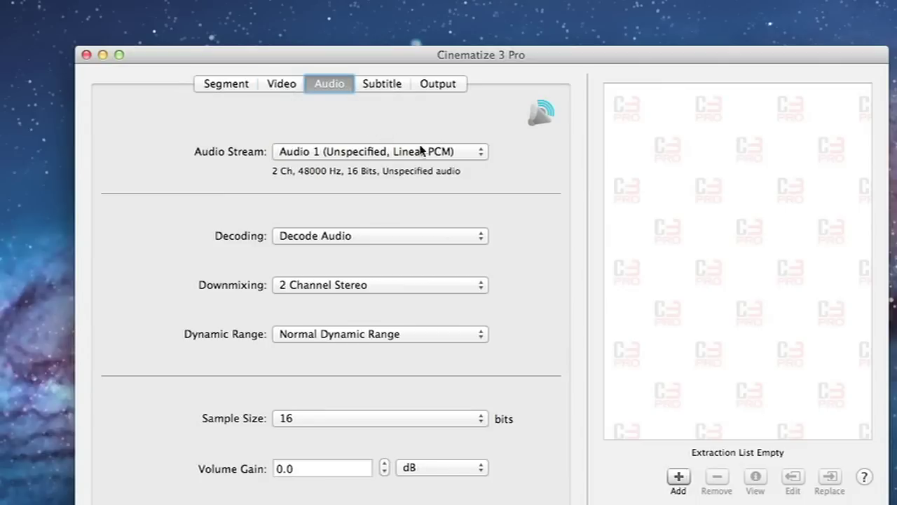
pyautogui.click(481, 153)
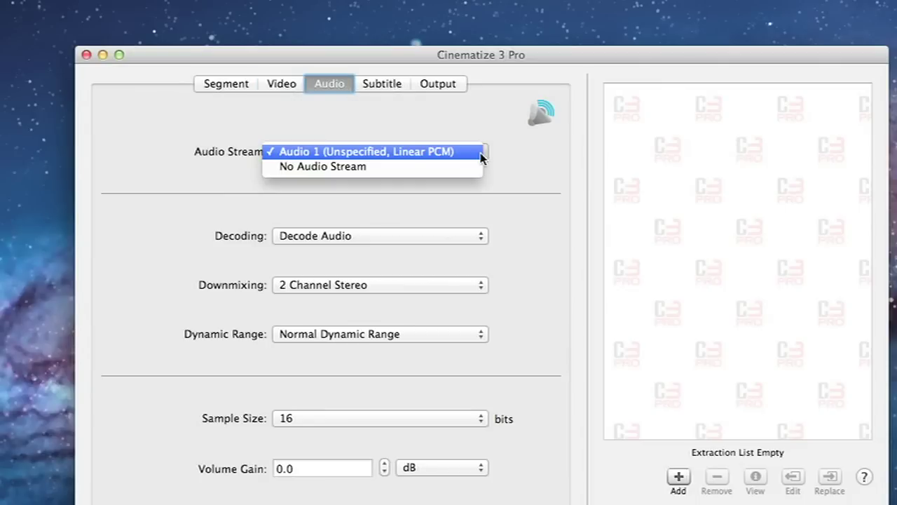
pyautogui.click(476, 166)
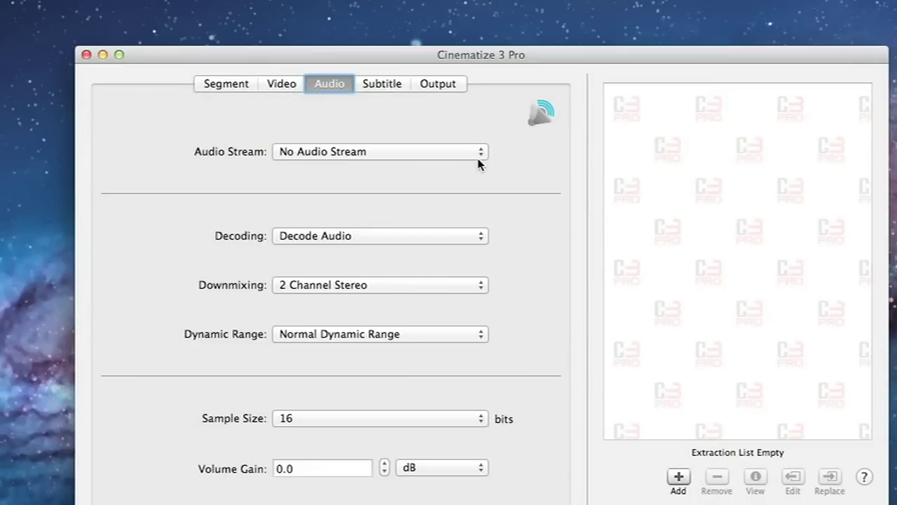
pyautogui.click(479, 153)
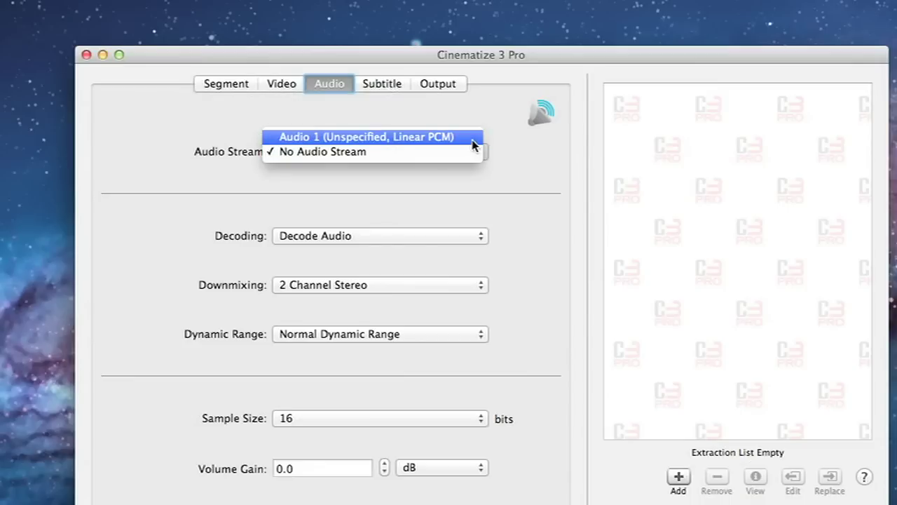
pyautogui.click(473, 140)
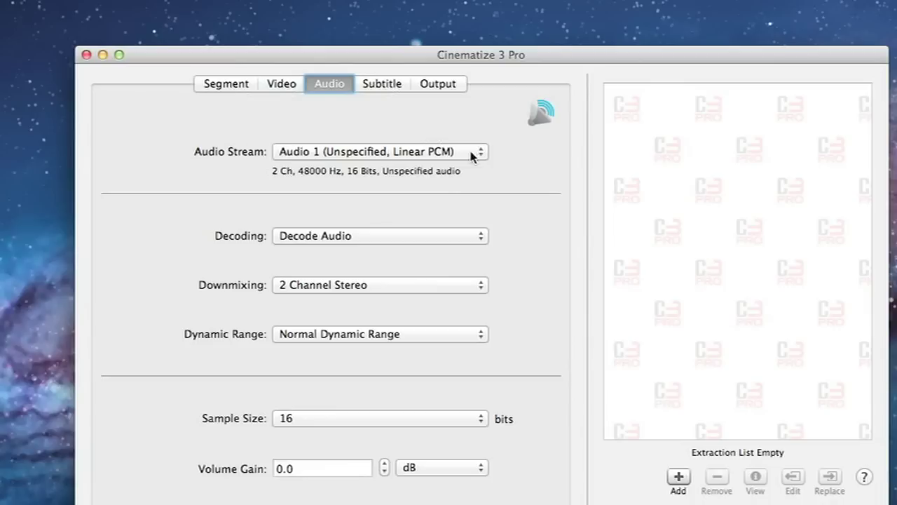
# Keep Decode Audio, 2 Channel Stereo, Normal Dynamic Range and 16-bit samples, then check the subtitle settings
pyautogui.click(479, 236)
pyautogui.click(479, 236)
pyautogui.click(483, 285)
pyautogui.click(476, 289)
pyautogui.click(488, 333)
pyautogui.click(468, 335)
pyautogui.click(483, 319)
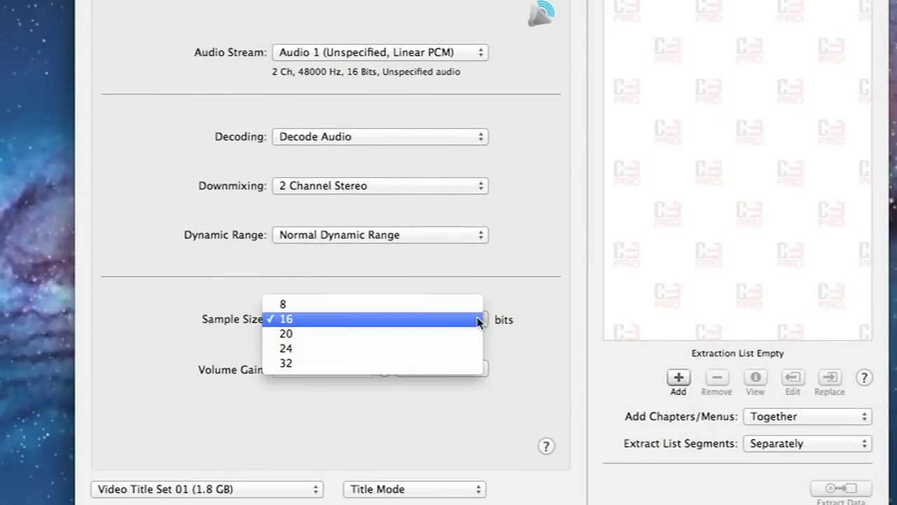
pyautogui.click(477, 320)
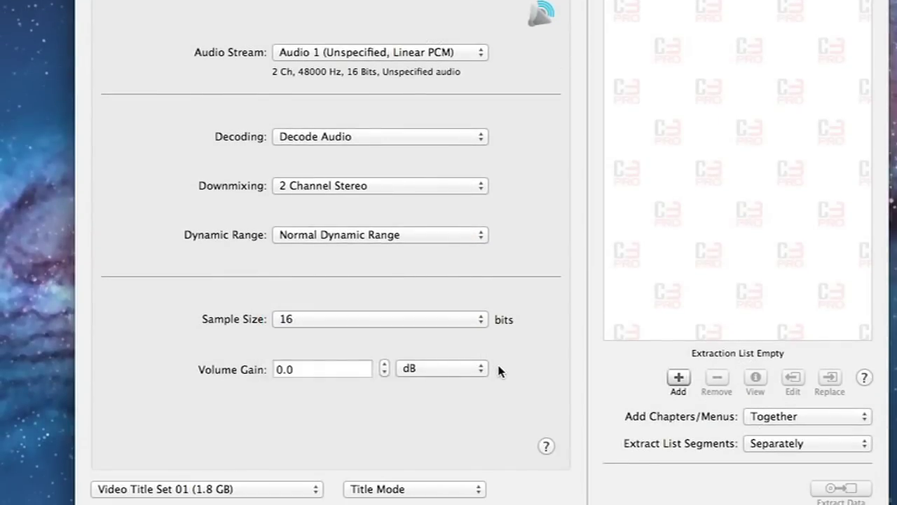
pyautogui.click(413, 87)
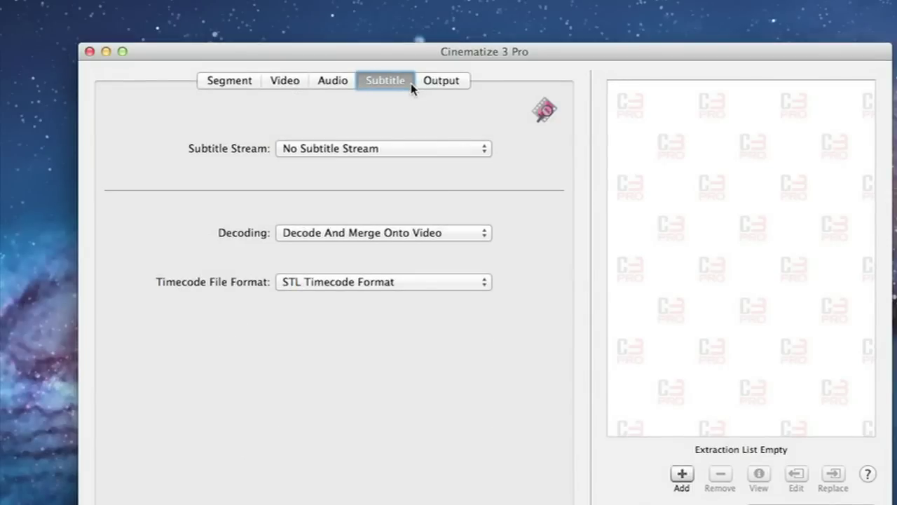
pyautogui.click(477, 149)
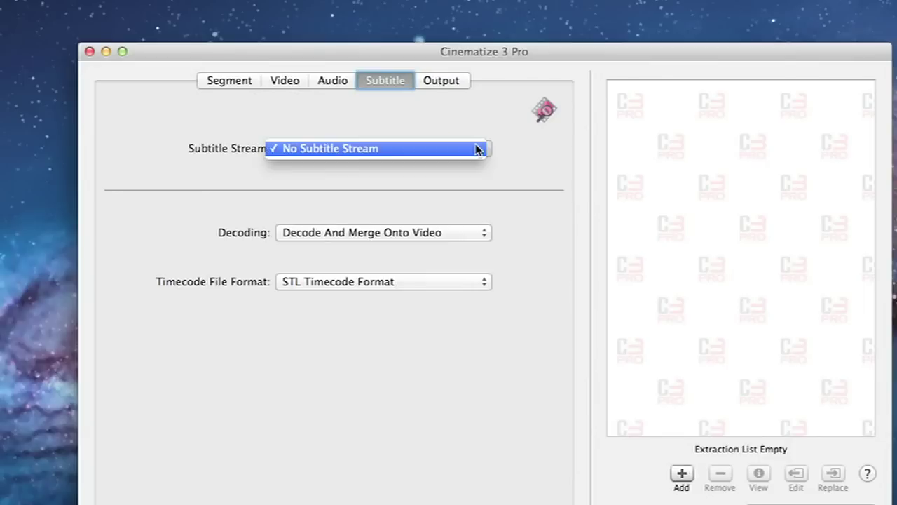
pyautogui.click(477, 149)
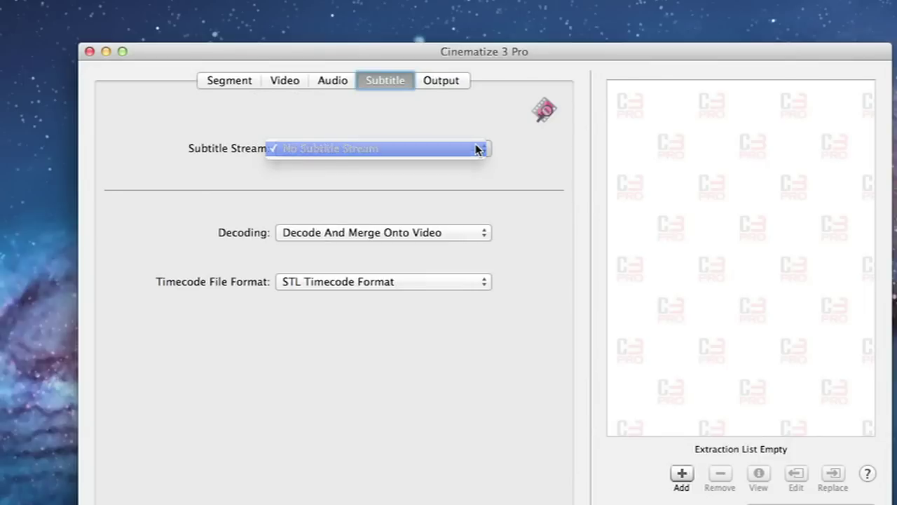
pyautogui.click(481, 232)
pyautogui.click(480, 232)
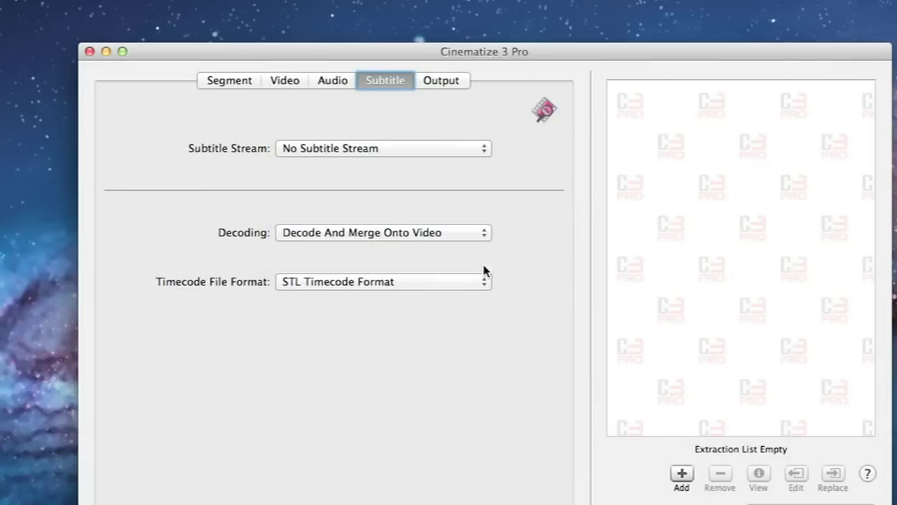
pyautogui.click(483, 282)
pyautogui.click(482, 282)
pyautogui.click(487, 149)
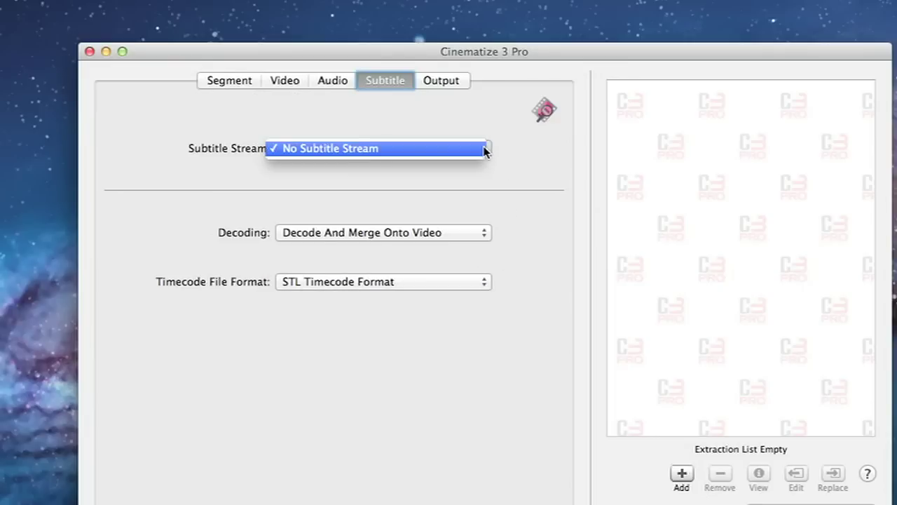
pyautogui.click(487, 151)
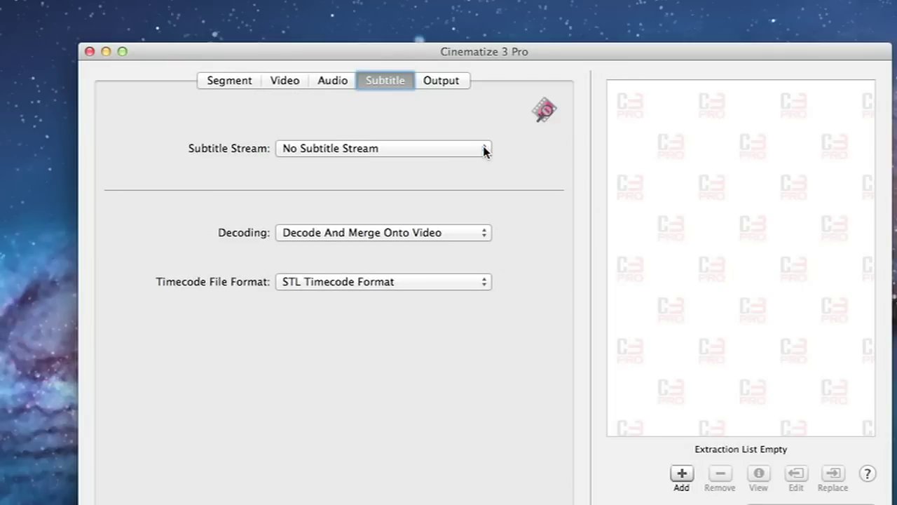
pyautogui.click(466, 82)
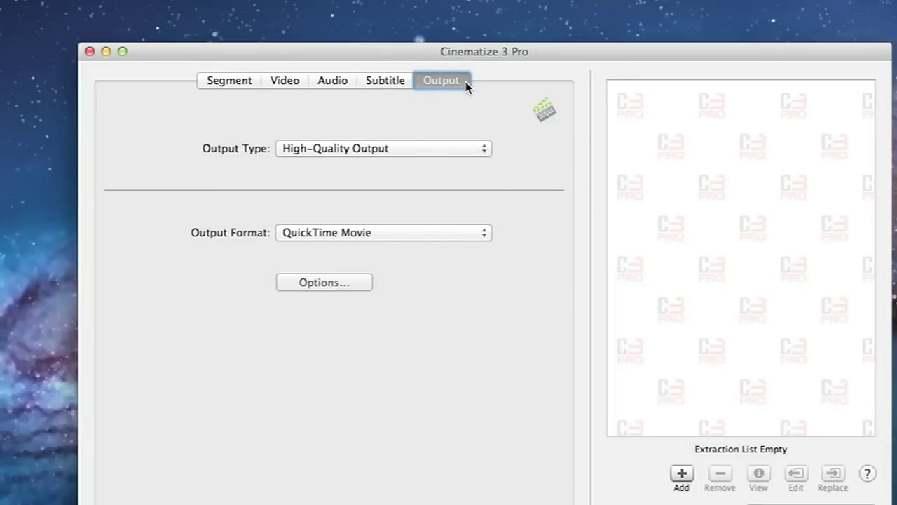
# Set output to Web or Portable Devices as an iPad Movie and add Segment001 to the list
pyautogui.click(462, 149)
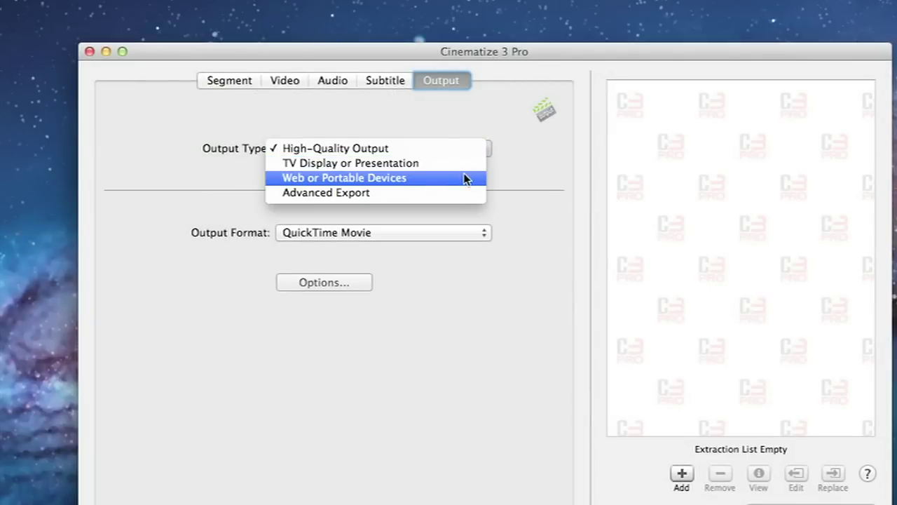
pyautogui.click(464, 178)
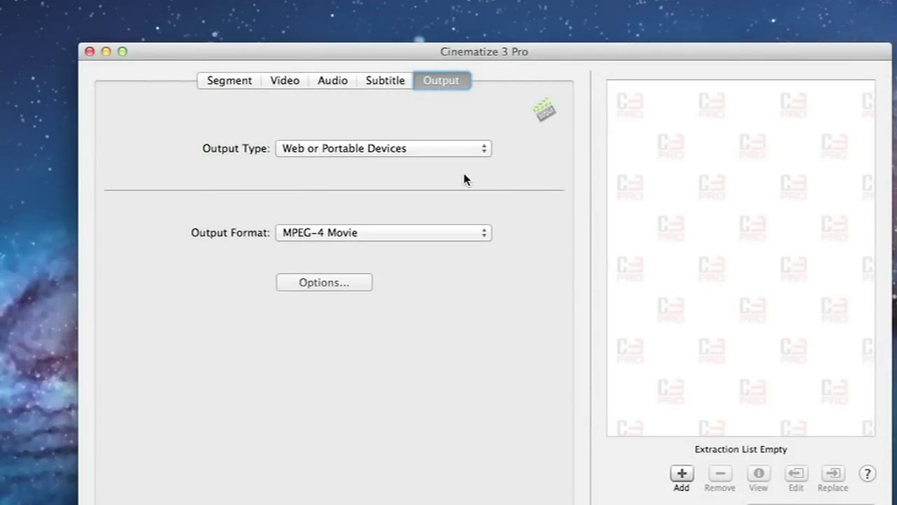
pyautogui.click(468, 233)
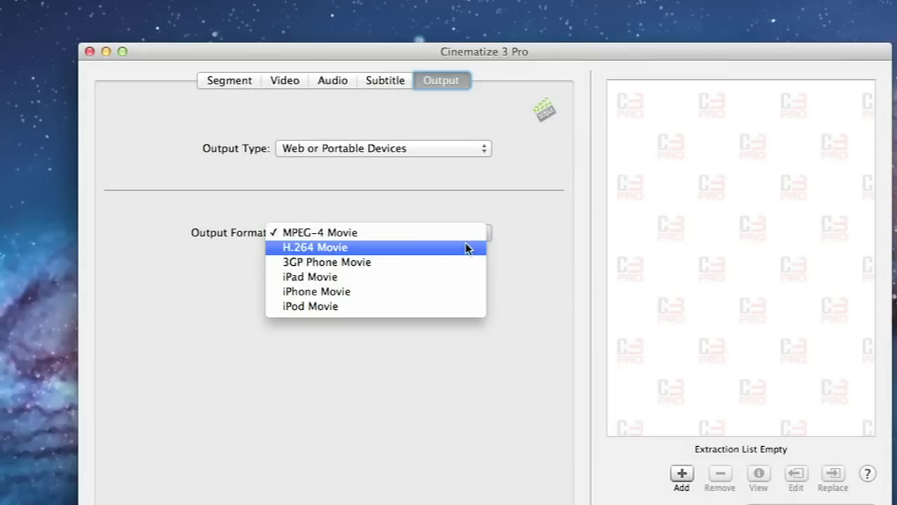
pyautogui.click(447, 288)
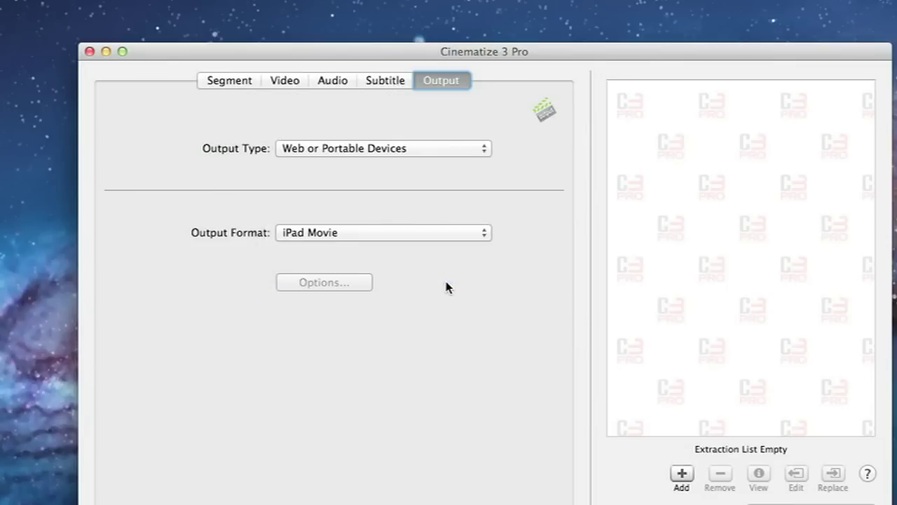
pyautogui.click(473, 233)
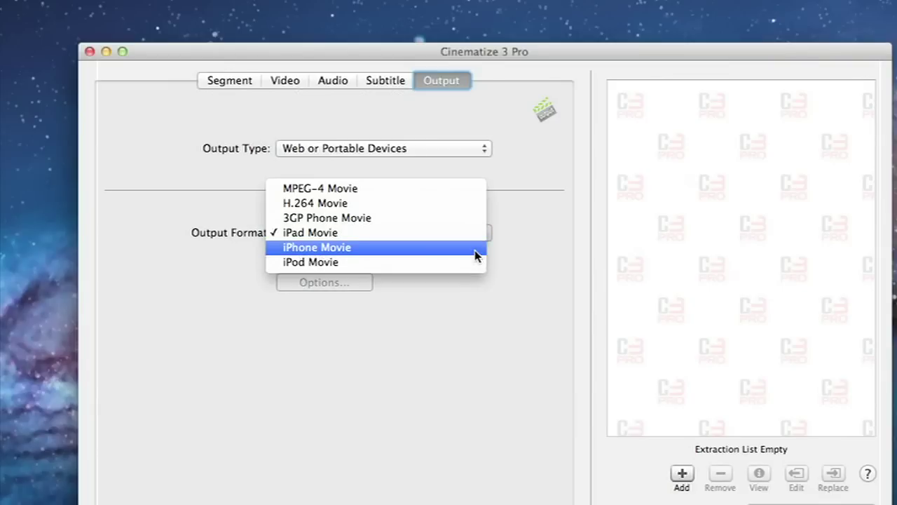
pyautogui.click(475, 235)
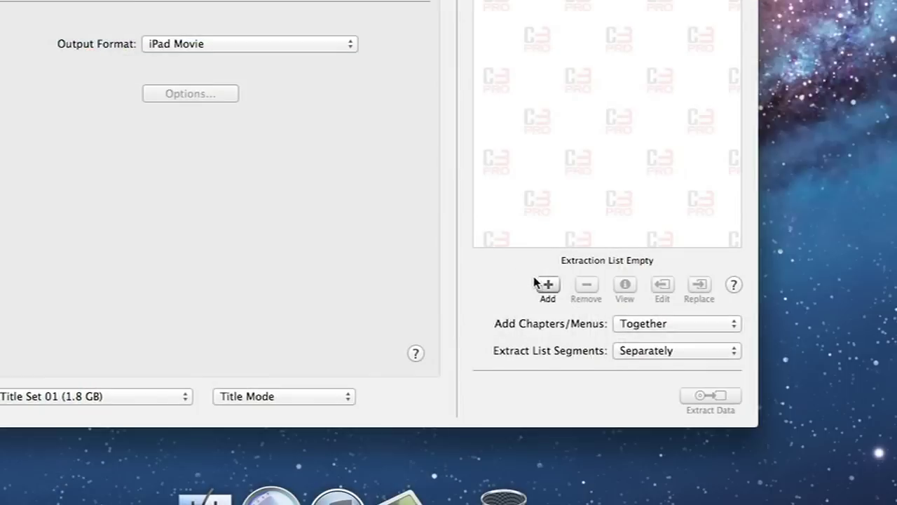
pyautogui.click(681, 473)
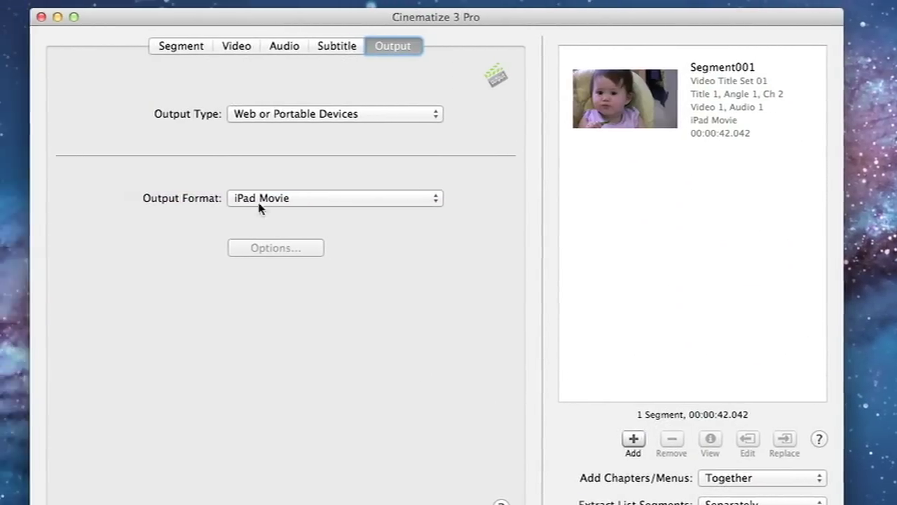
# Add a second clip starting at 00:00:40.040 to the list as Segment002
pyautogui.click(218, 51)
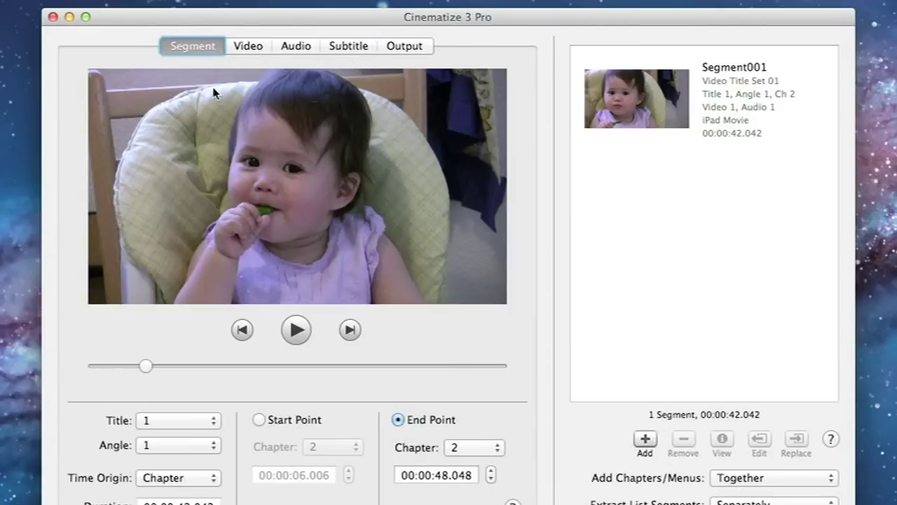
pyautogui.click(259, 419)
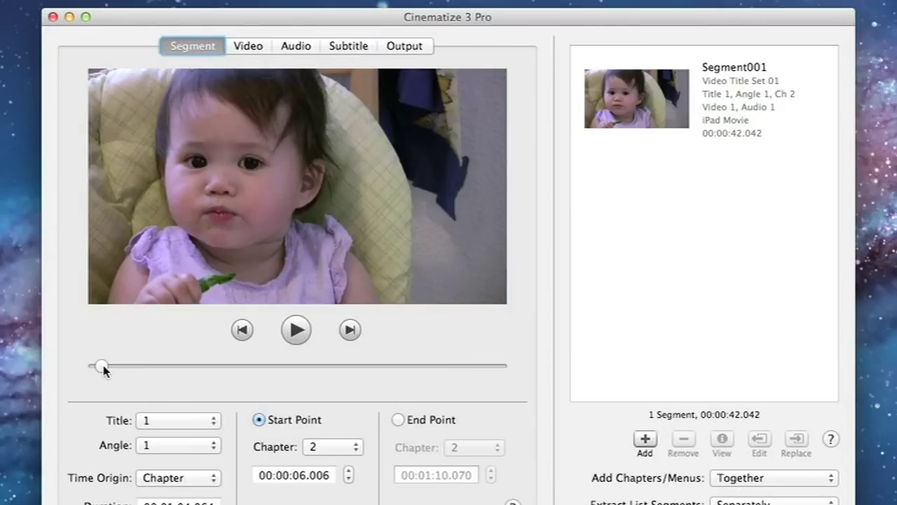
pyautogui.moveTo(101, 367); pyautogui.dragTo(160, 366)
pyautogui.click(397, 419)
pyautogui.click(643, 442)
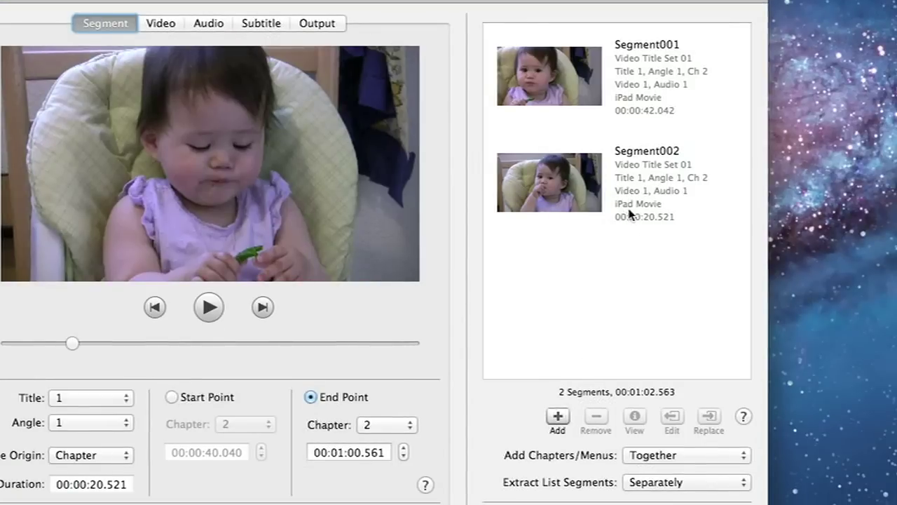
# Remove Segment002 so only Segment001 remains, and start the extraction
pyautogui.click(630, 206)
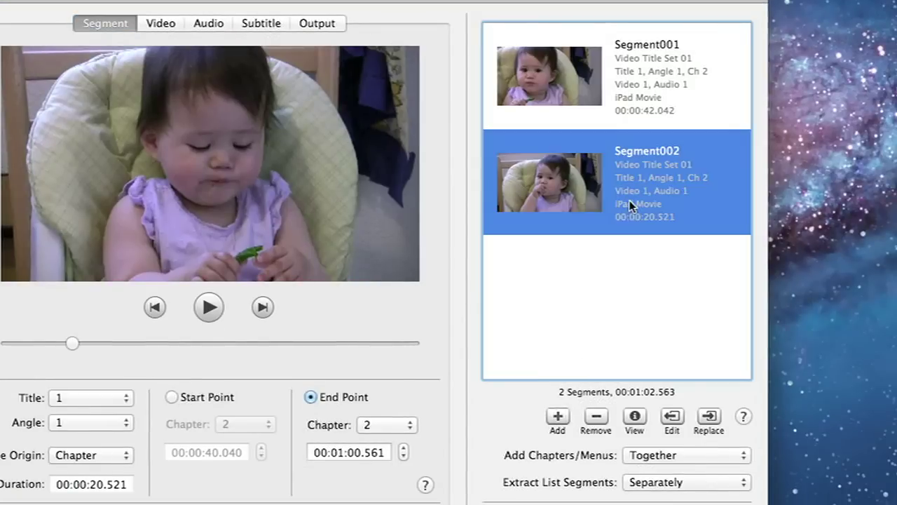
pyautogui.click(597, 417)
pyautogui.click(689, 449)
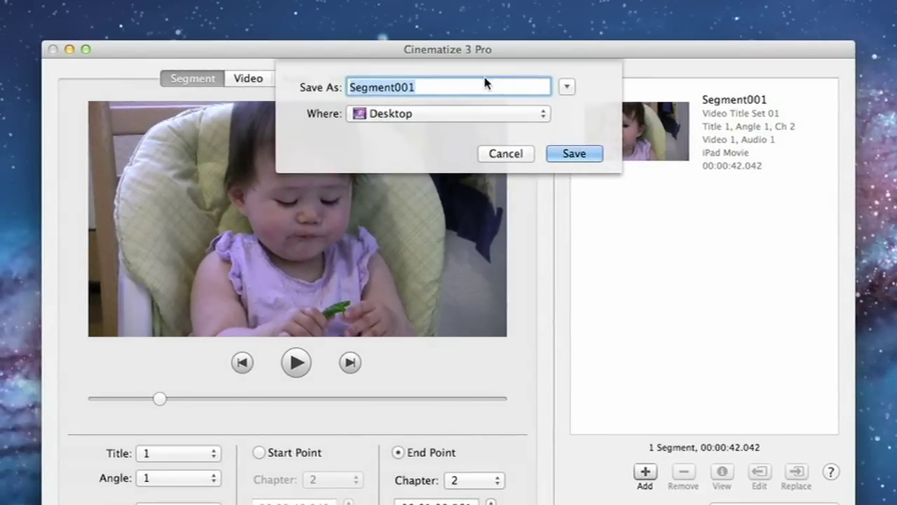
# Save the extracted clip to the Desktop as BabyLovesAsparagus
pyautogui.write('BabyLovesAsparagus')
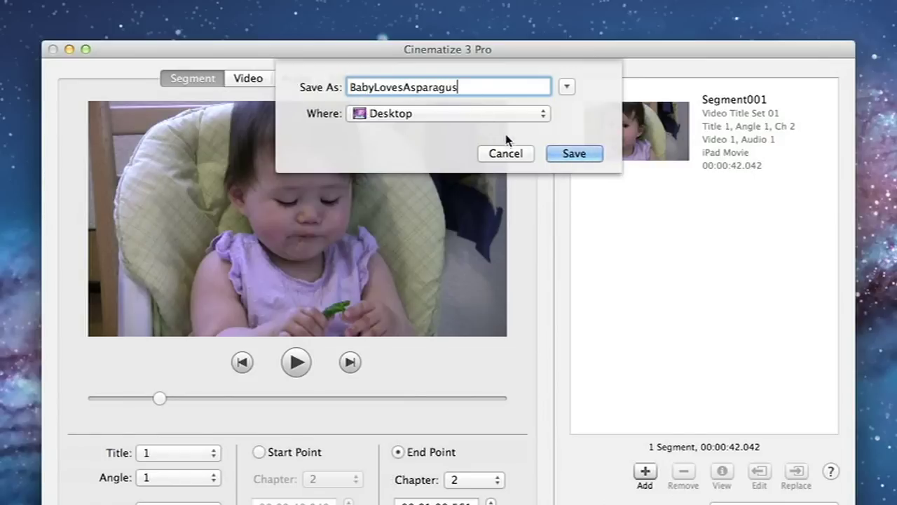
pyautogui.click(566, 153)
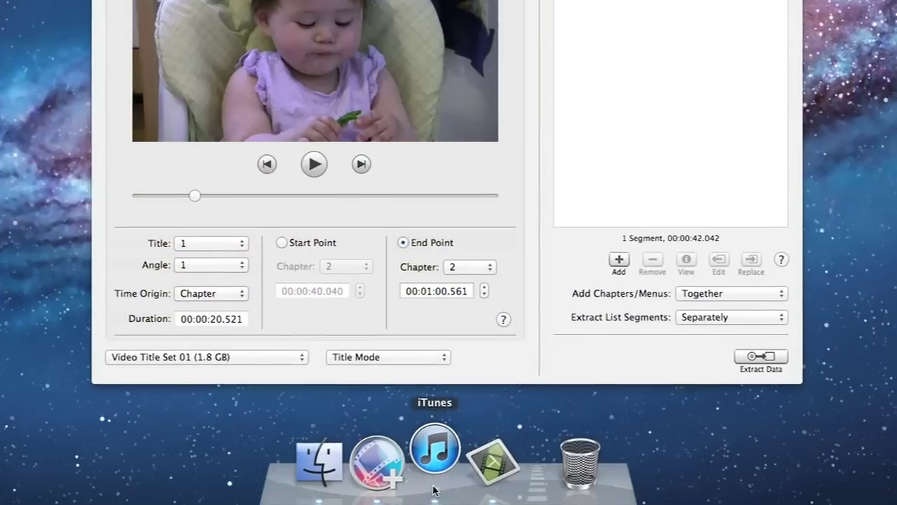
# Add BabyLovesAsparagus.m4v to the iTunes library and drag it onto the iPad
pyautogui.click(433, 488)
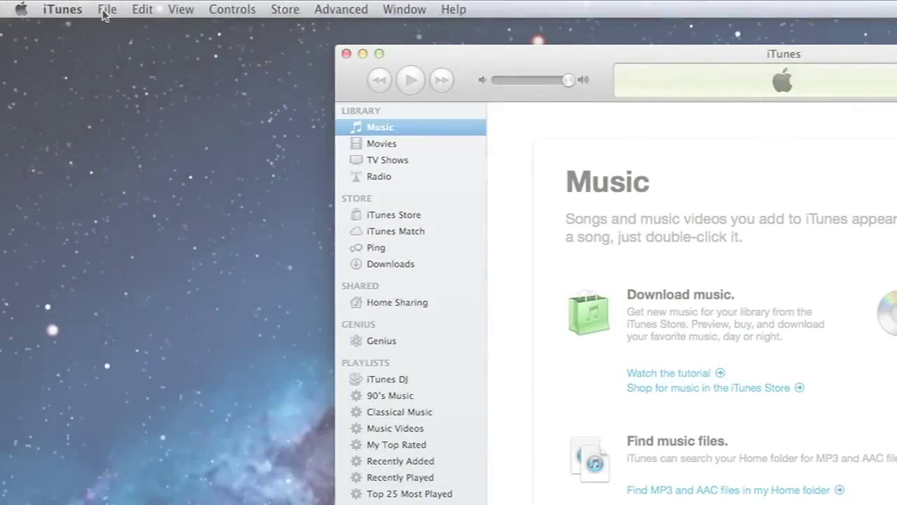
pyautogui.click(106, 10)
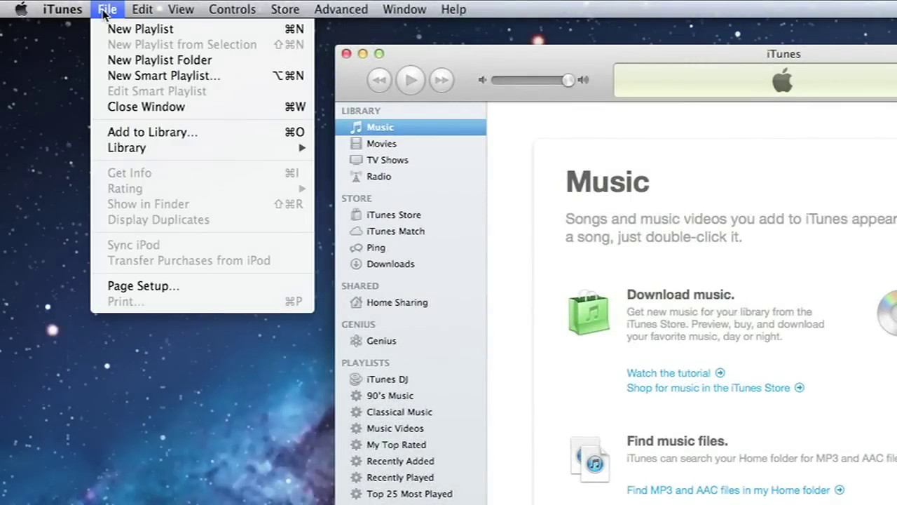
pyautogui.click(218, 135)
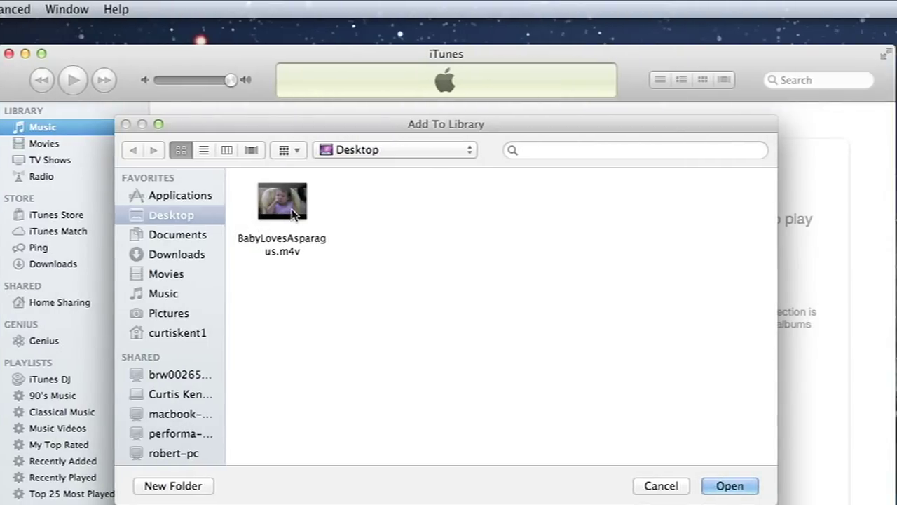
pyautogui.click(293, 204)
pyautogui.click(743, 487)
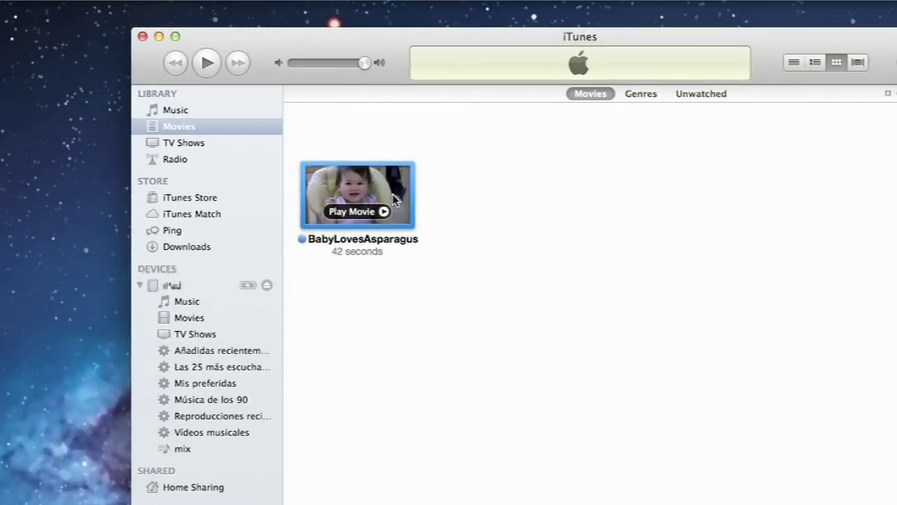
pyautogui.moveTo(394, 200); pyautogui.dragTo(309, 301)
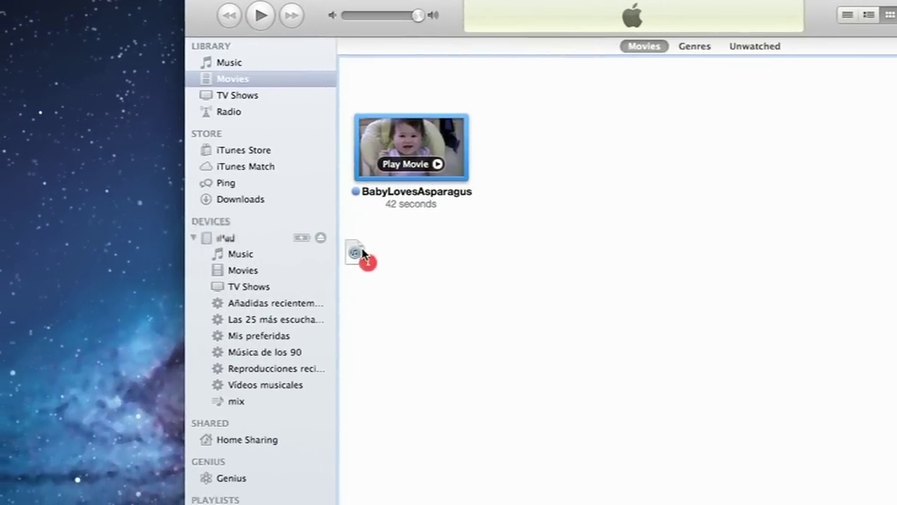
pyautogui.moveTo(362, 254); pyautogui.dragTo(300, 260)
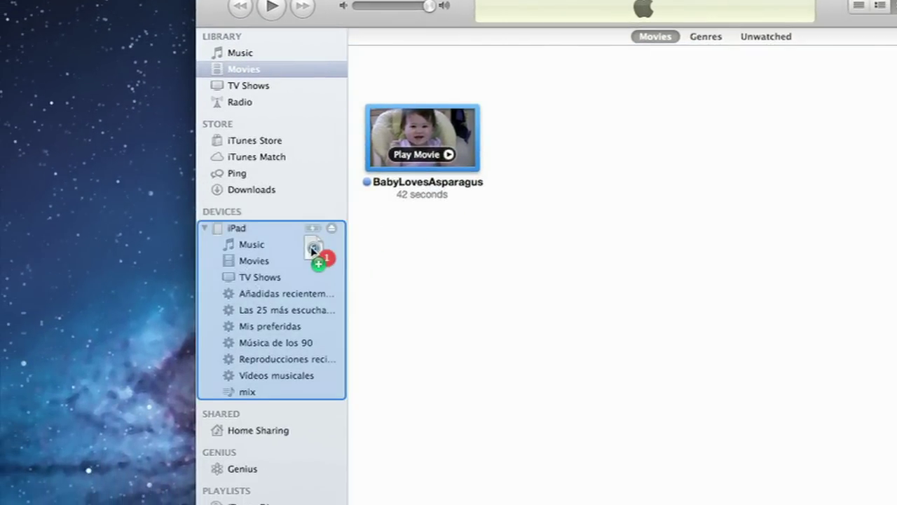